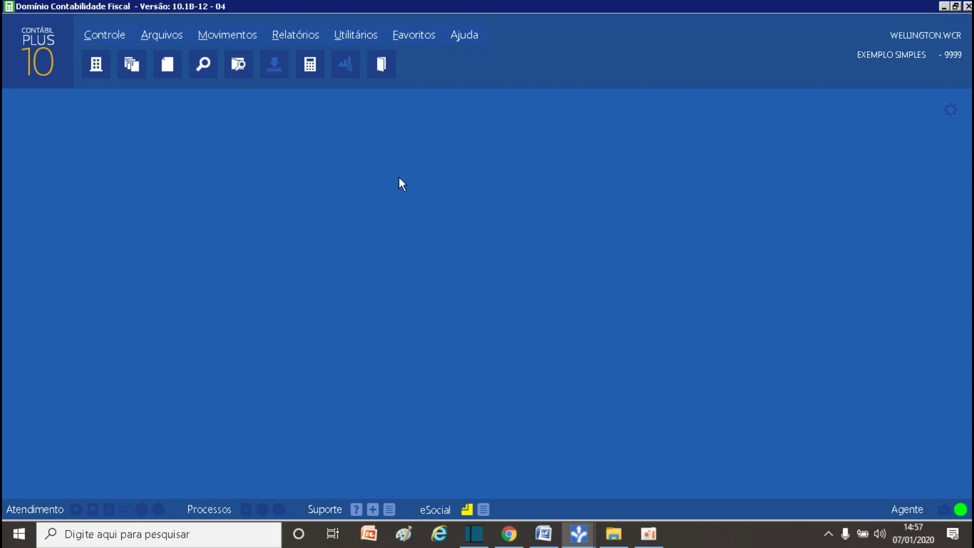
# Start a new one-debit-to-one-credit accounting entry in Lançamentos dated 31/01/2020
pyautogui.click(226, 34)
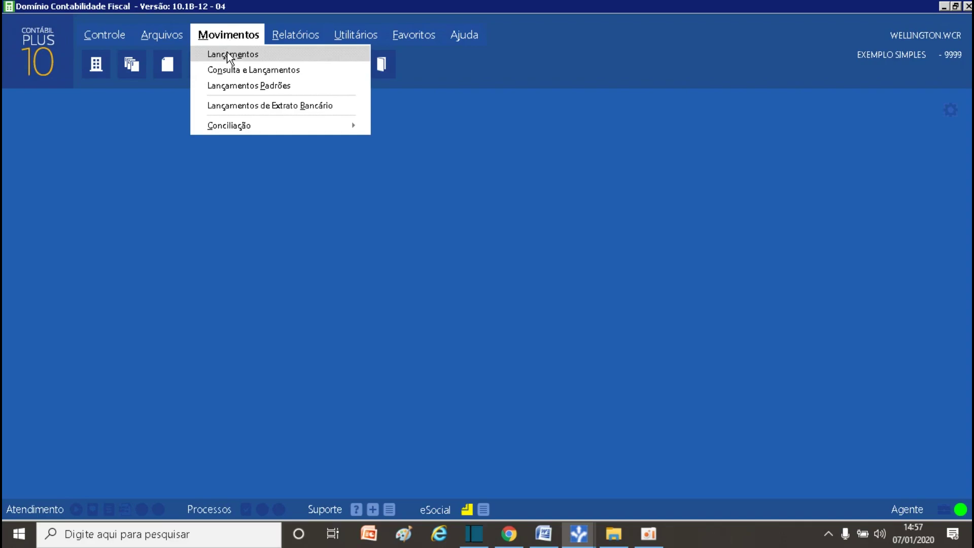
pyautogui.click(228, 55)
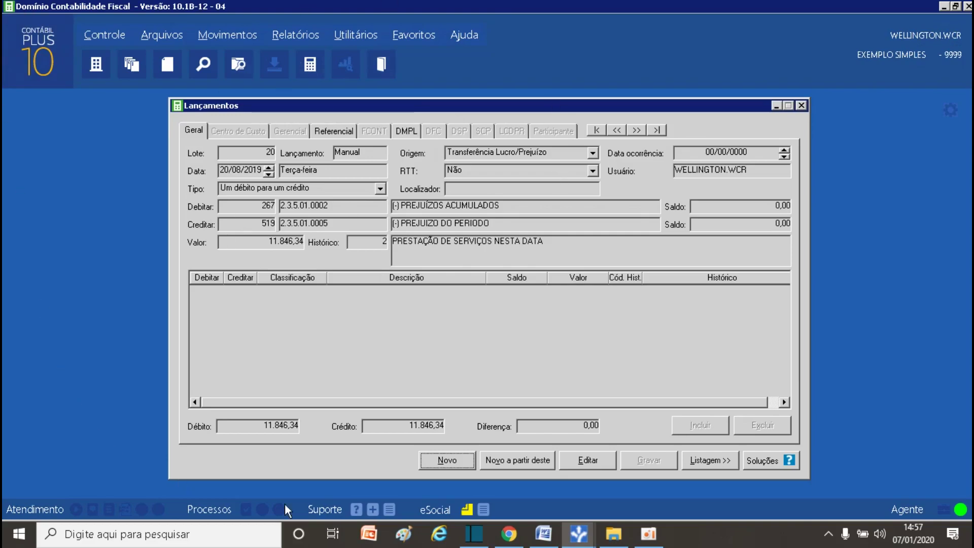
pyautogui.click(449, 462)
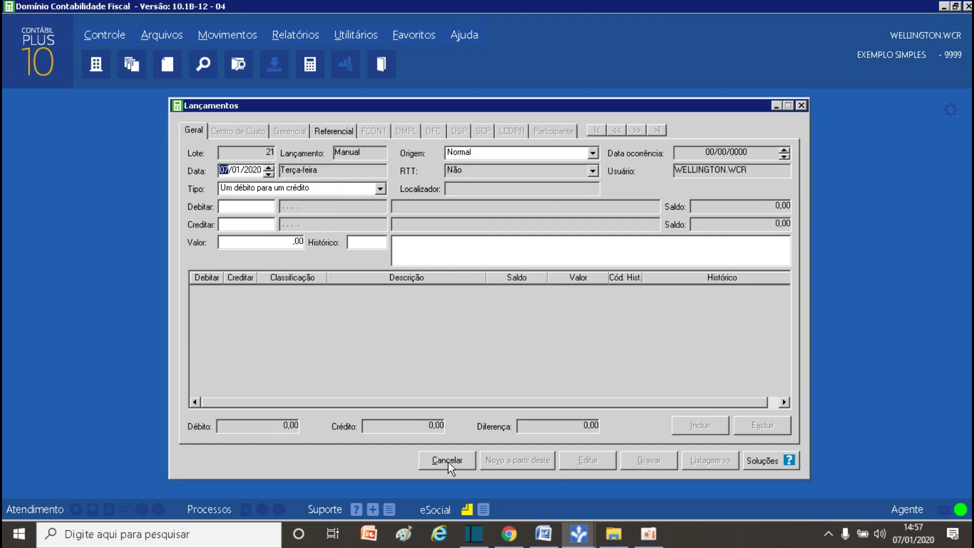
pyautogui.write('31')
pyautogui.press('Return')
pyautogui.press('Return')
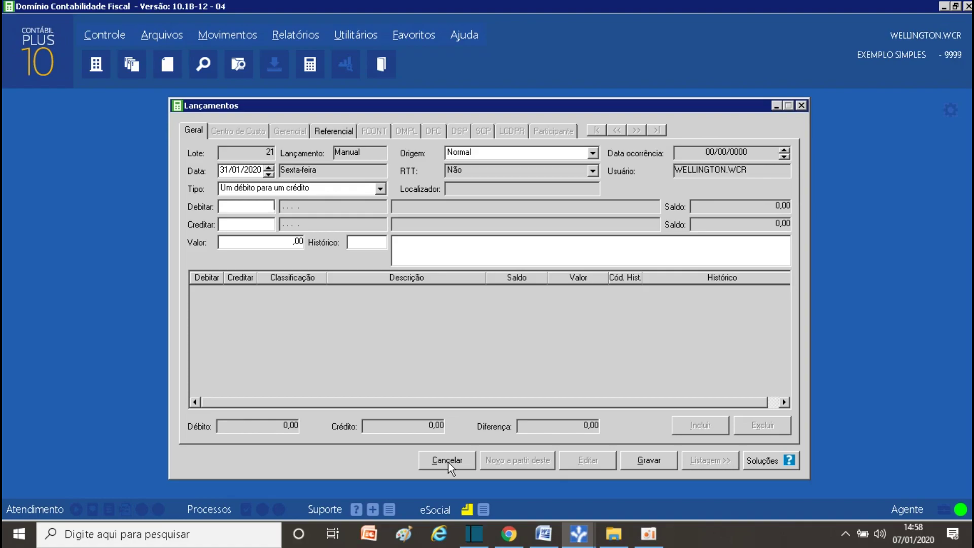
# Debit ledger account 480 (Simples Nacional) and credit ledger account 479 (Simples Nacional a Recolher) in the new entry
pyautogui.write('80')
pyautogui.press('Return')
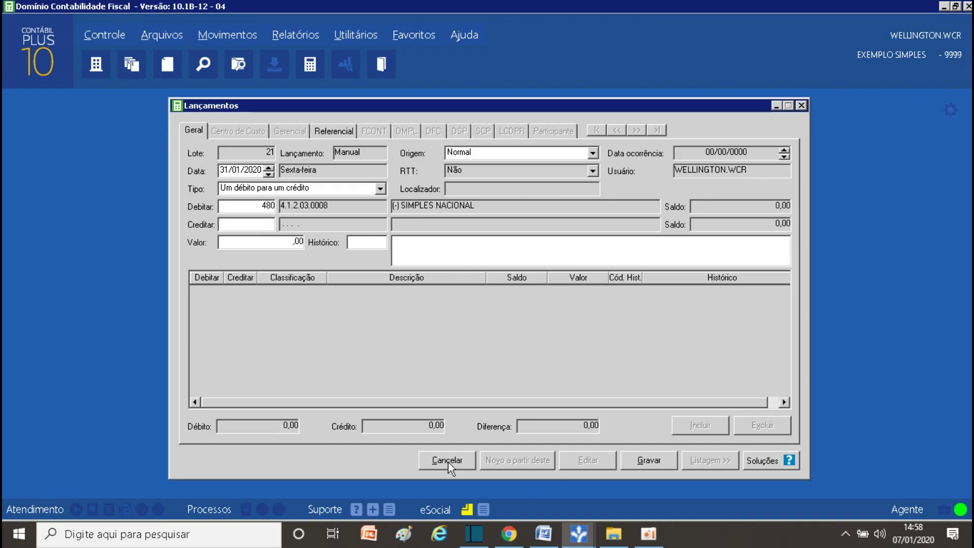
pyautogui.write('79')
pyautogui.press('Return')
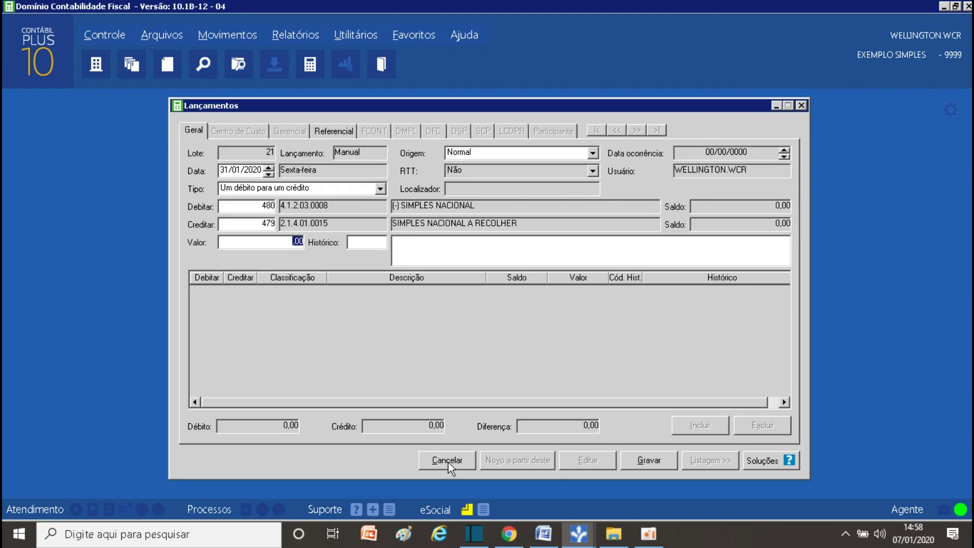
# Set the entry's value to 50.000,00 with the description "SIMPLES NACIONAL REF. 01-2020." and no history code, and save it
pyautogui.write('50.000')
pyautogui.press('Return')
pyautogui.press('Return')
pyautogui.write('SIMPLES NACIONAL REF. ')
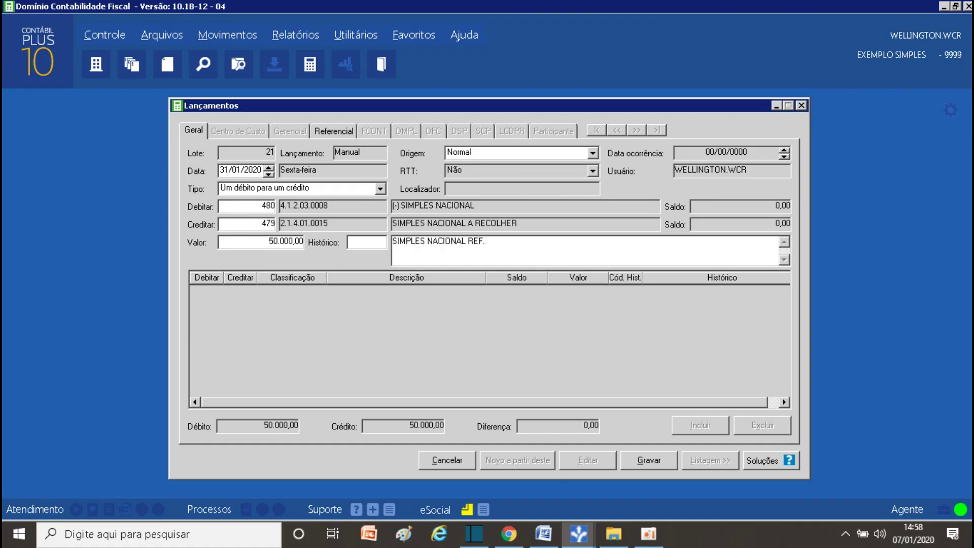
pyautogui.write('01-2020.')
pyautogui.click(644, 460)
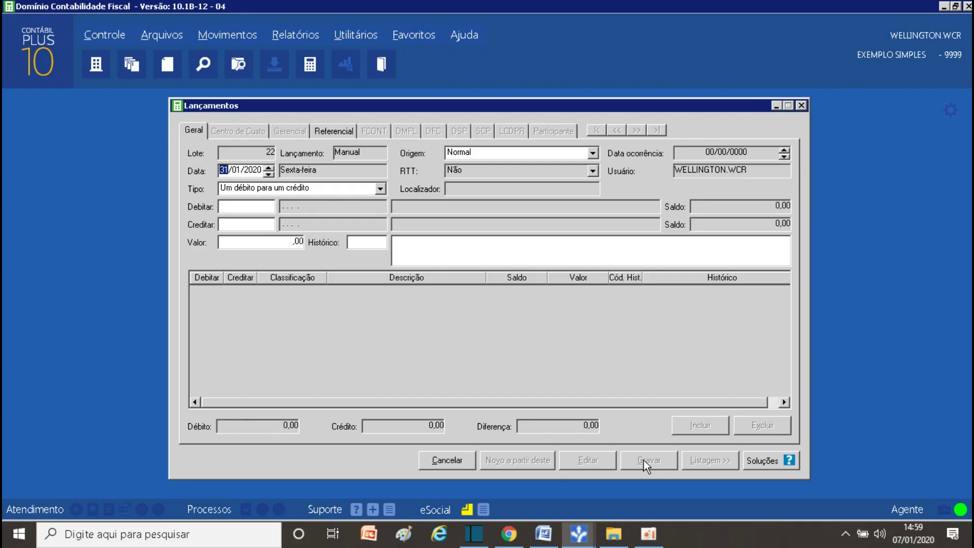
# Date the next entry 20/02/2020, debiting ledger account 479 (Simples Nacional a Recolher) and crediting ledger account 552 (Itau)
pyautogui.write('202')
pyautogui.press('Return')
pyautogui.press('Return')
pyautogui.write('475')
pyautogui.press('Return')
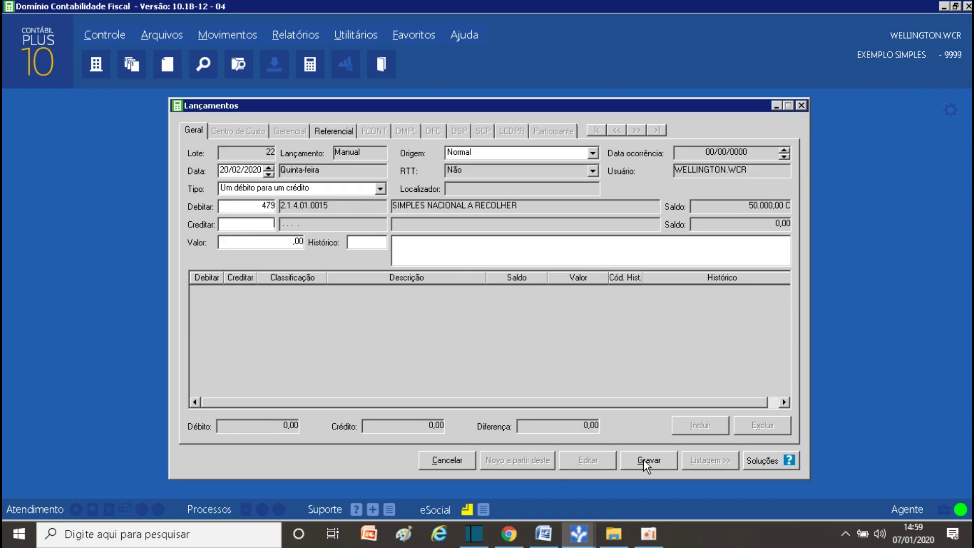
pyautogui.write('552')
pyautogui.press('Return')
# Enter 50.000,00 and history code 15, complete the description as "PAGAMENTO SIMPLES NACIONAL REF. 01-2020.", and save the payment entry
pyautogui.write('50.000')
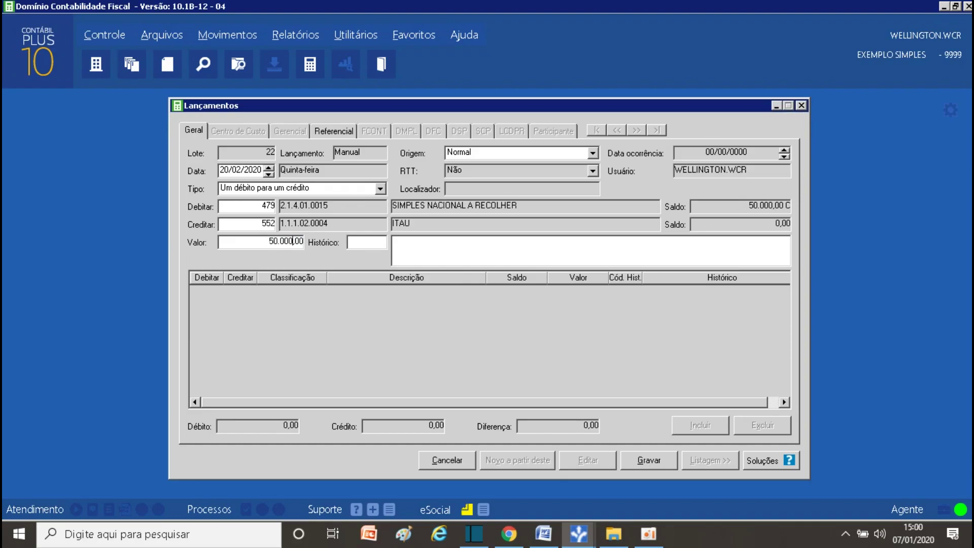
pyautogui.press('Return')
pyautogui.write('15')
pyautogui.press('Return')
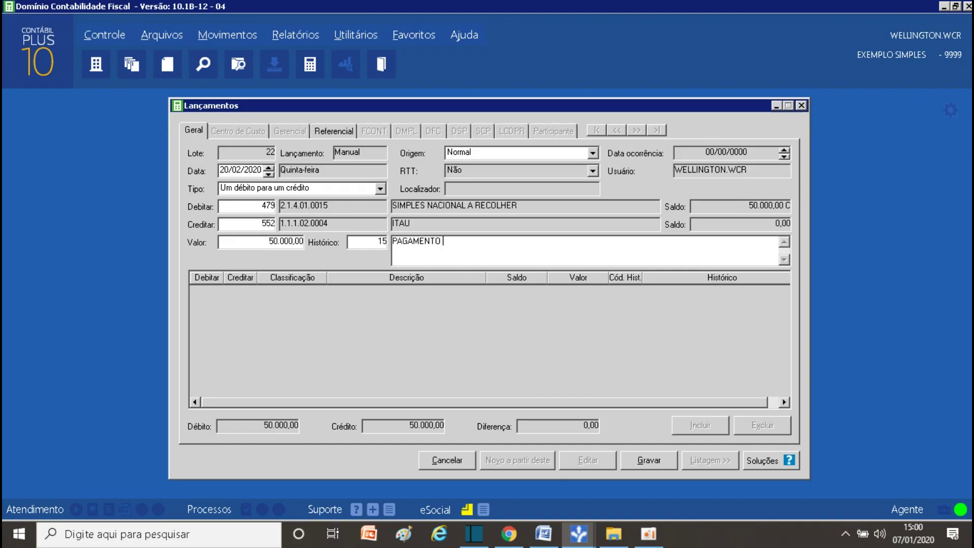
pyautogui.write('SIMPLES NACIONAL REF. ')
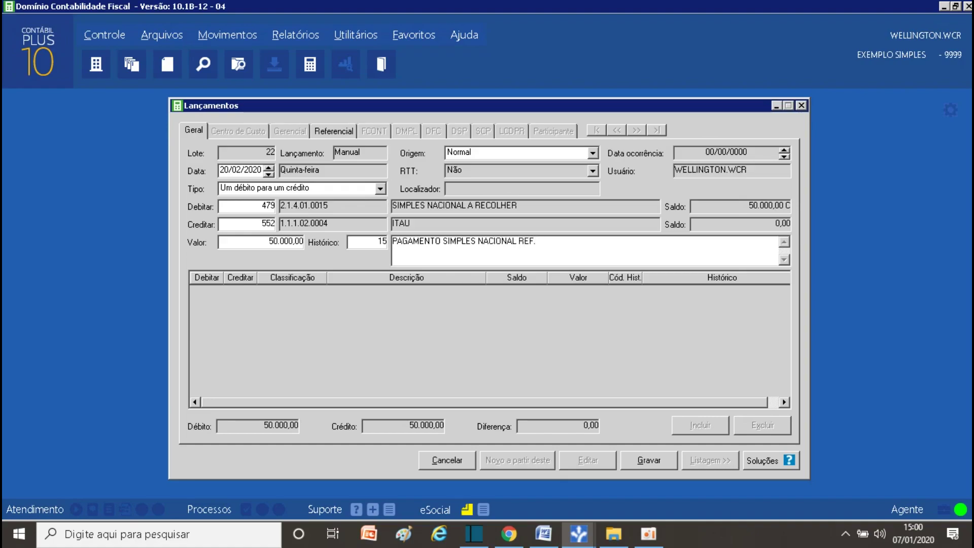
pyautogui.write('01-')
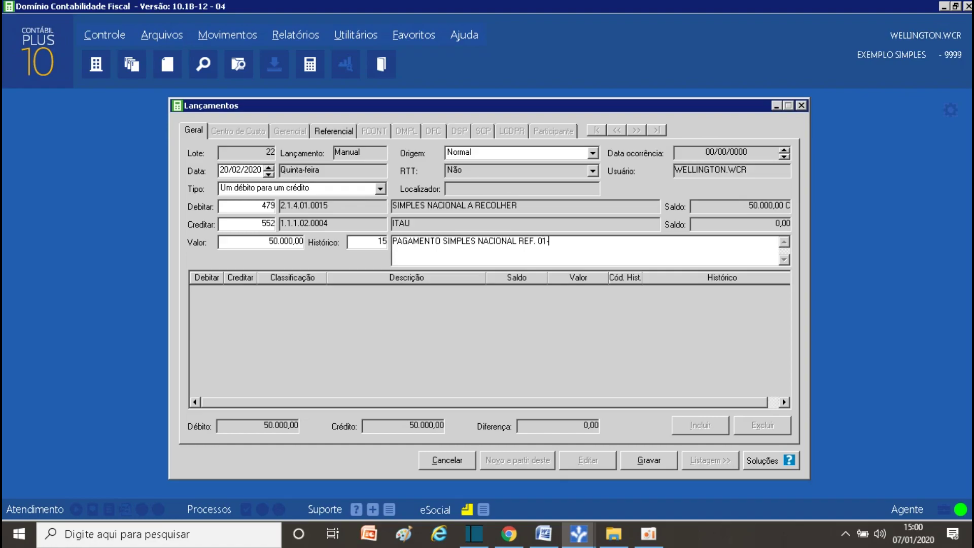
pyautogui.write('2020.')
pyautogui.click(648, 467)
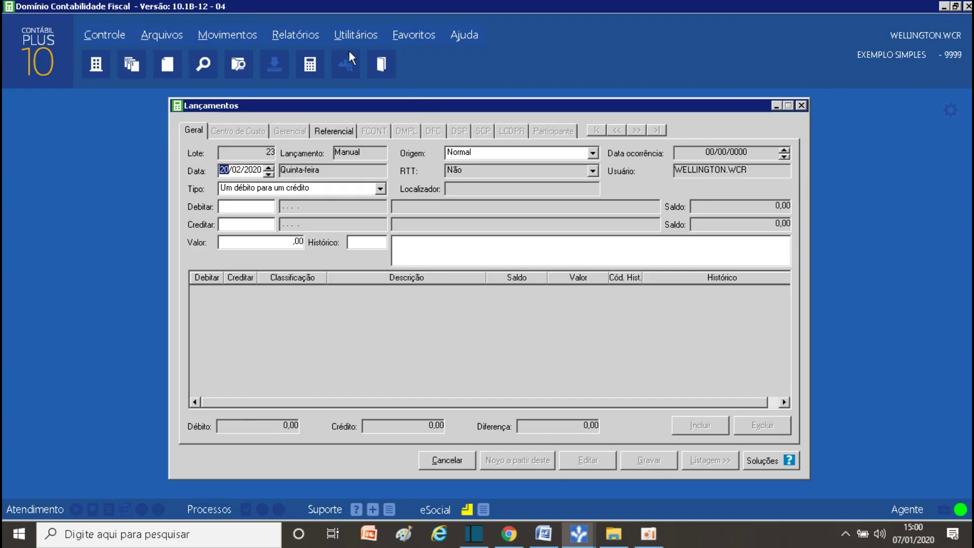
# Generate the Razão report for 01/01/2020 to 31/12/2020, limited to ledger account 479 (Simples Nacional a Recolher)
pyautogui.click(298, 36)
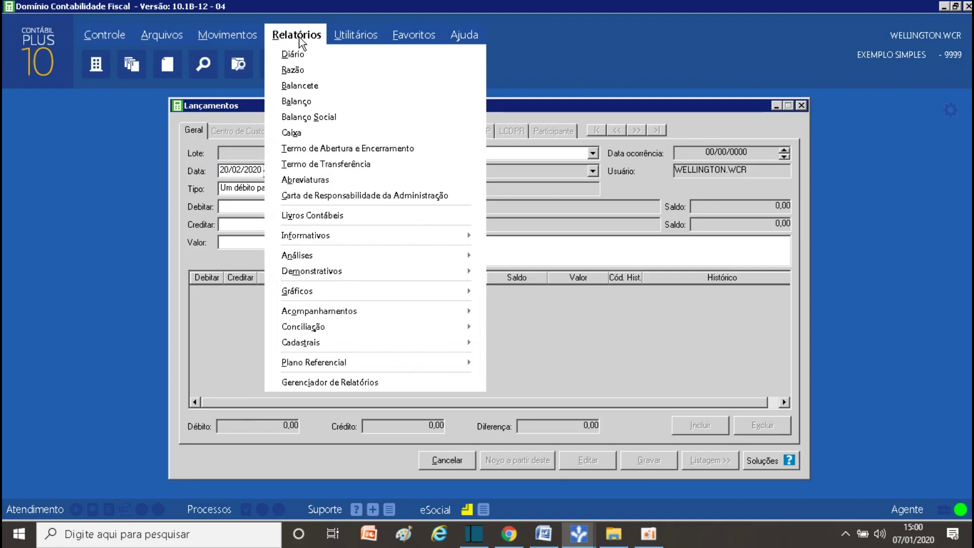
pyautogui.click(298, 69)
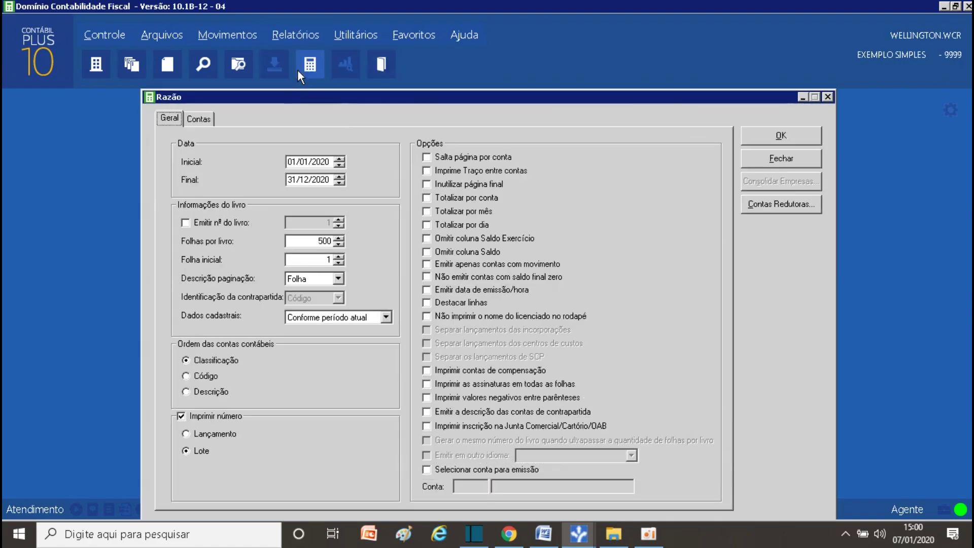
pyautogui.click(199, 119)
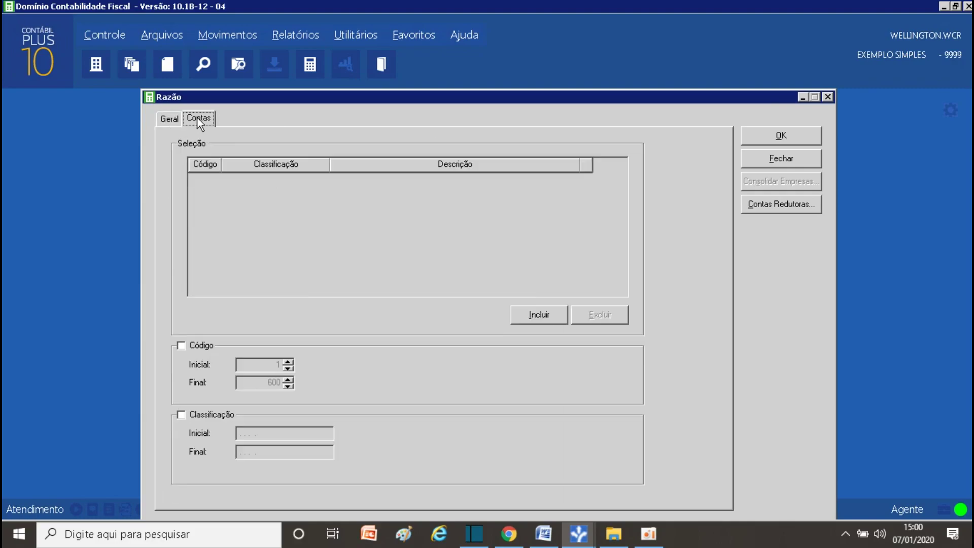
pyautogui.click(553, 313)
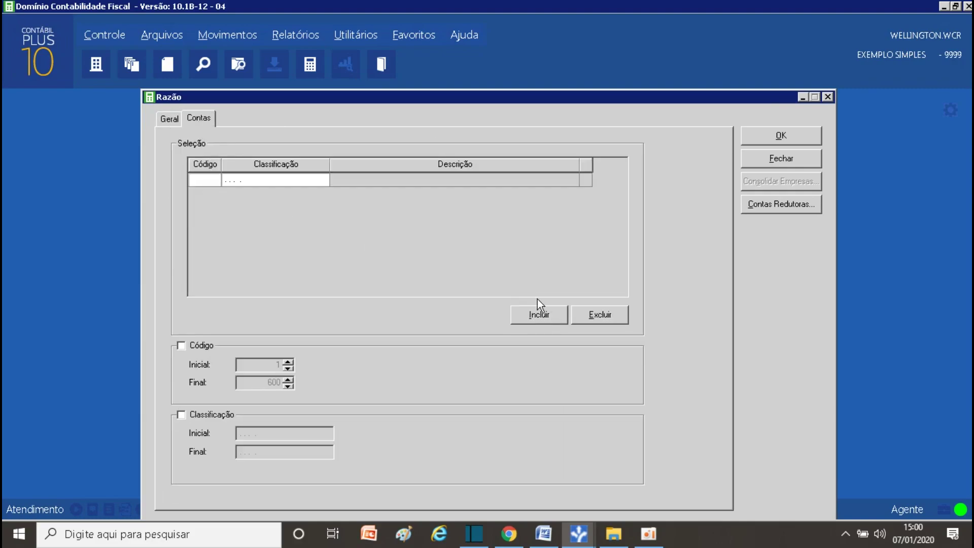
pyautogui.write('479')
pyautogui.press('Tab')
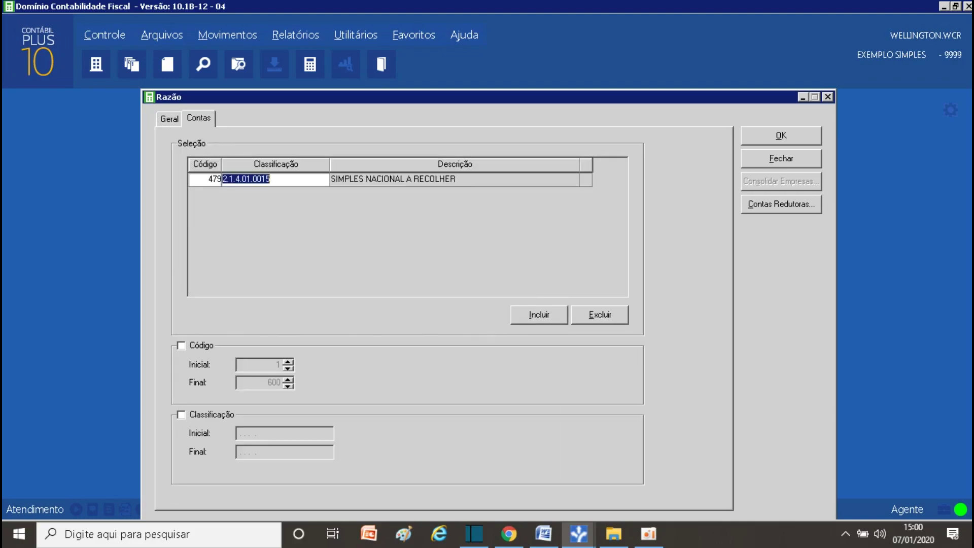
pyautogui.click(790, 135)
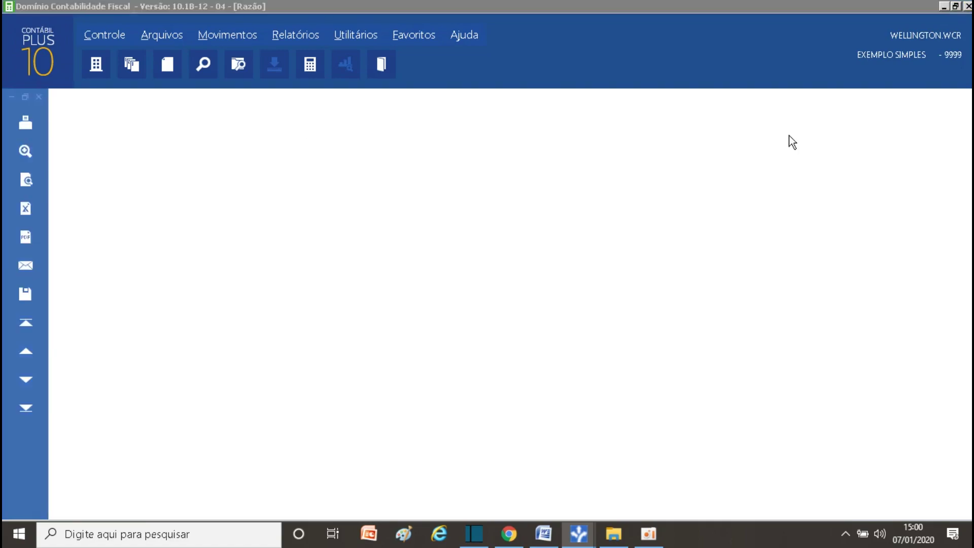